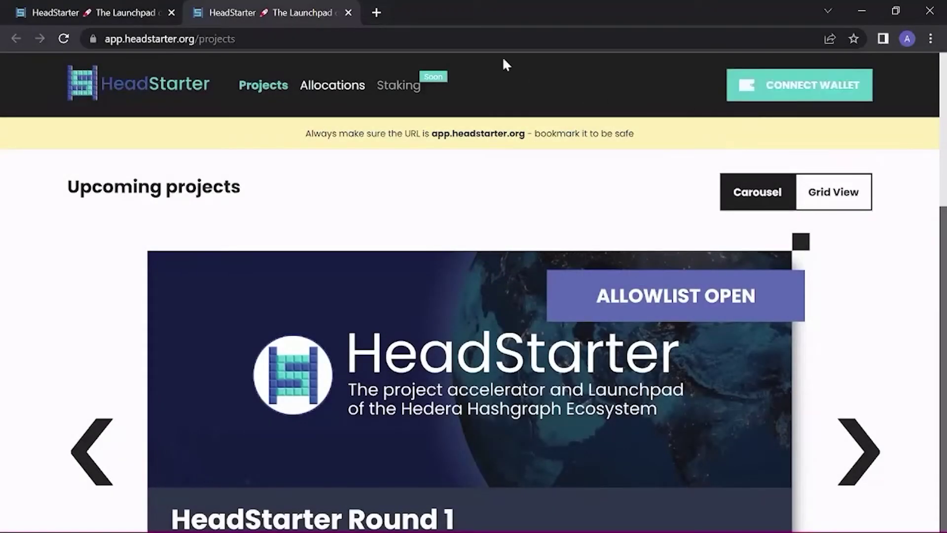
- Open a new Chrome tab to reach the HashPack extension's Web Store listing
click(376, 13)
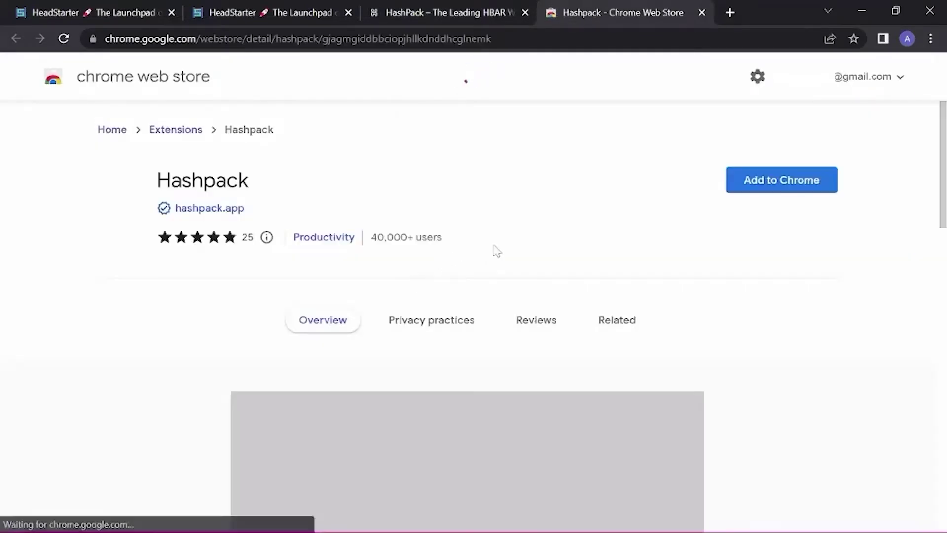
- Add the HashPack extension to Chrome from the Web Store
click(769, 181)
click(775, 180)
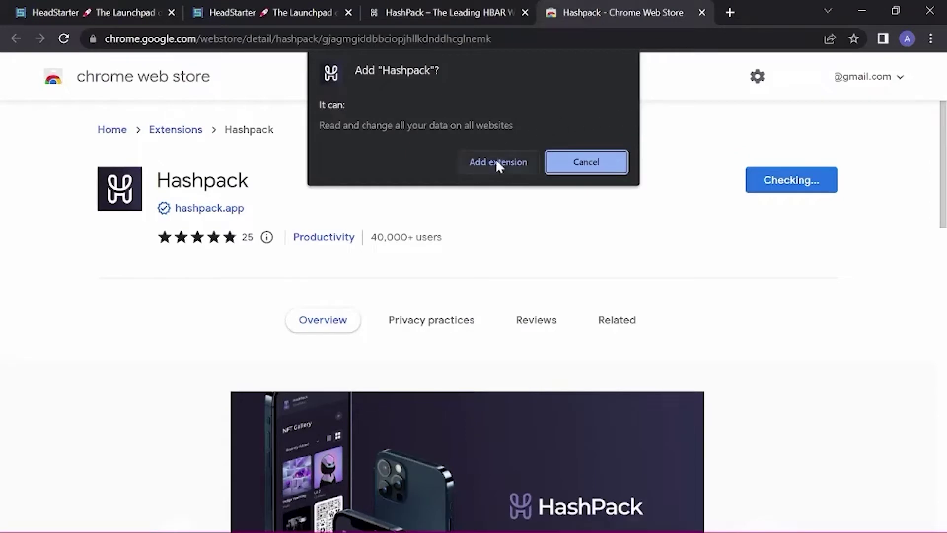
click(495, 162)
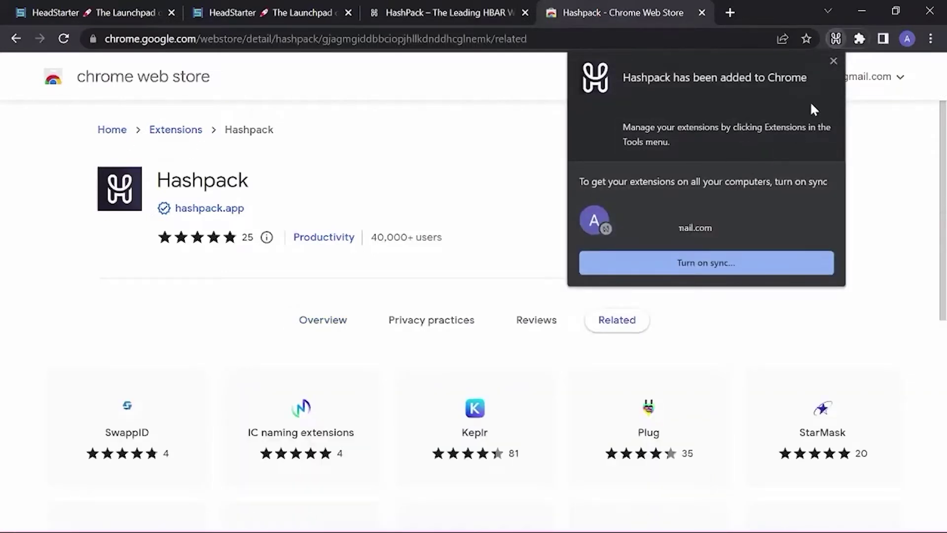
- Pin HashPack to the Chrome toolbar from the Extensions menu
click(833, 60)
click(863, 39)
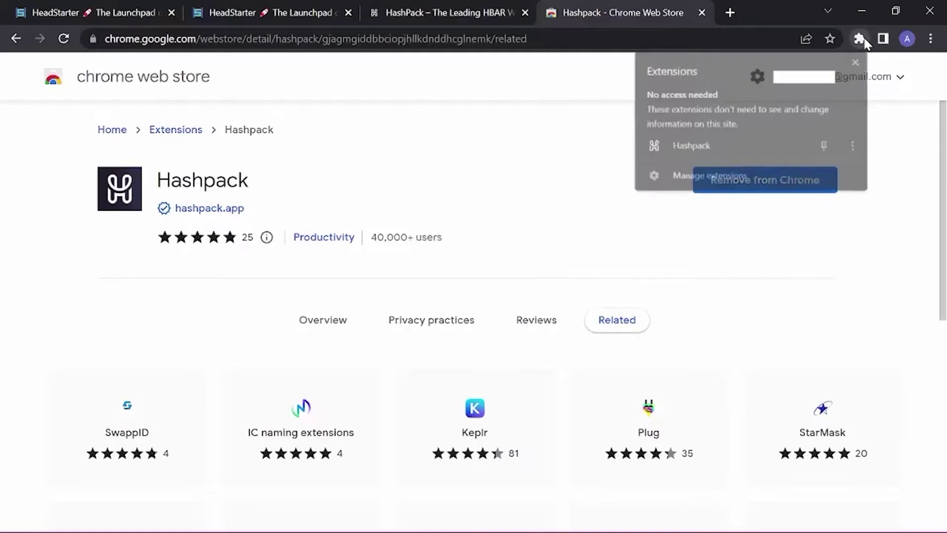
click(827, 146)
click(831, 220)
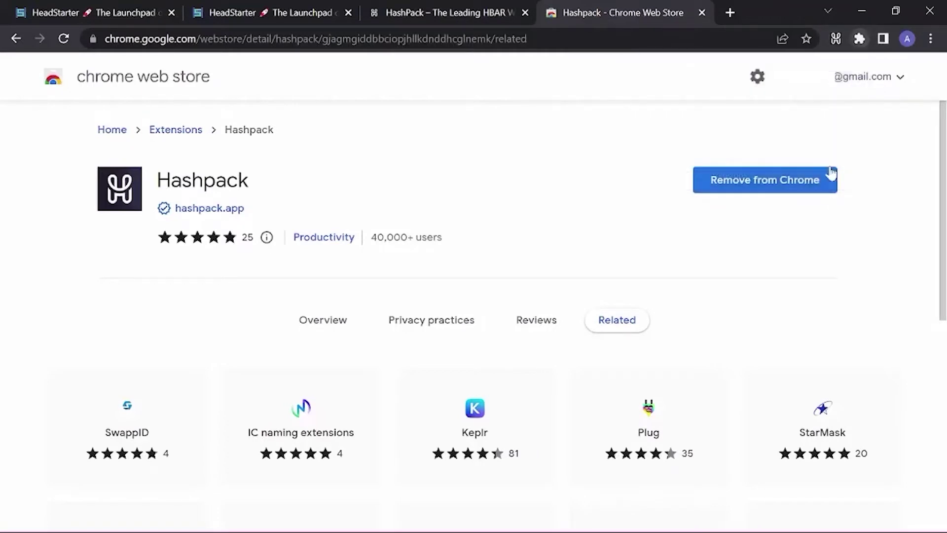
- Launch HashPack, enter and confirm a main password, and accept the terms
click(835, 39)
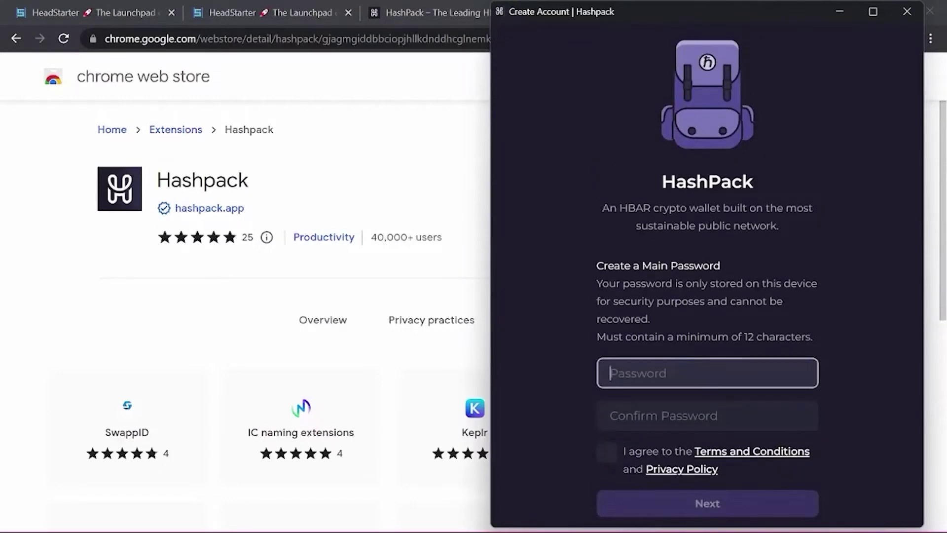
text(a)
key(Tab)
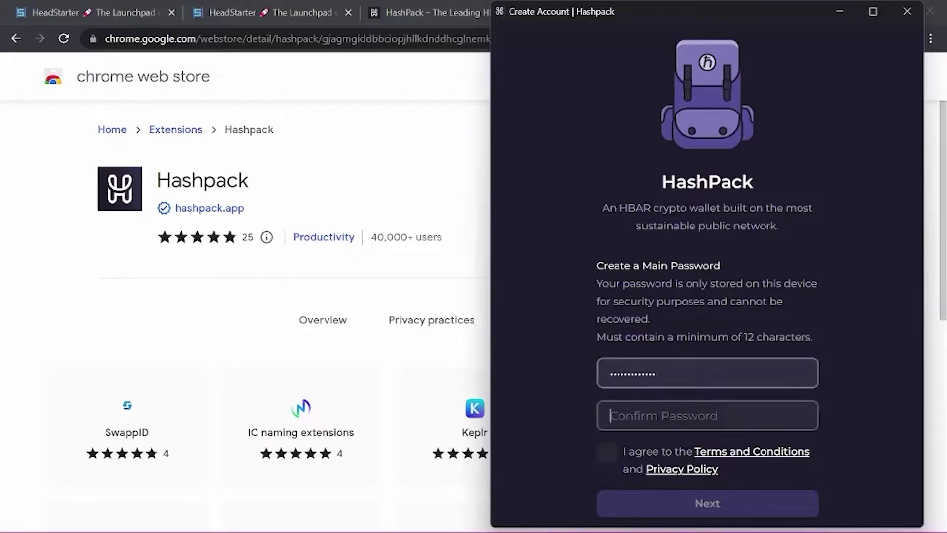
text(a)
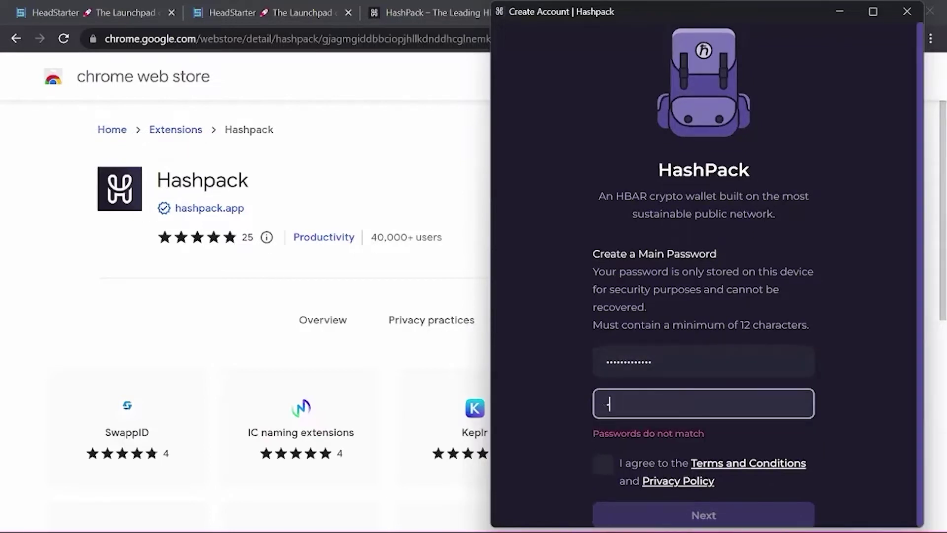
text(aaa)
text(a)
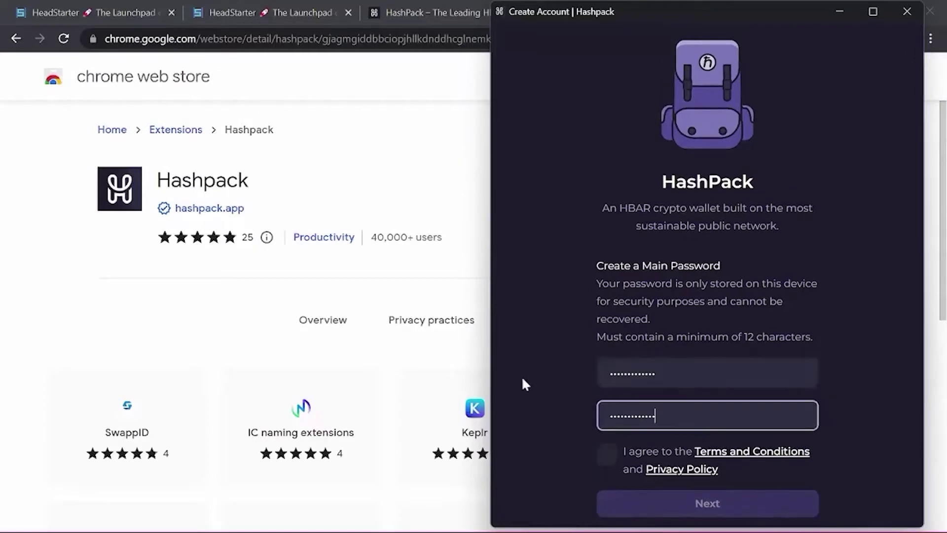
click(608, 454)
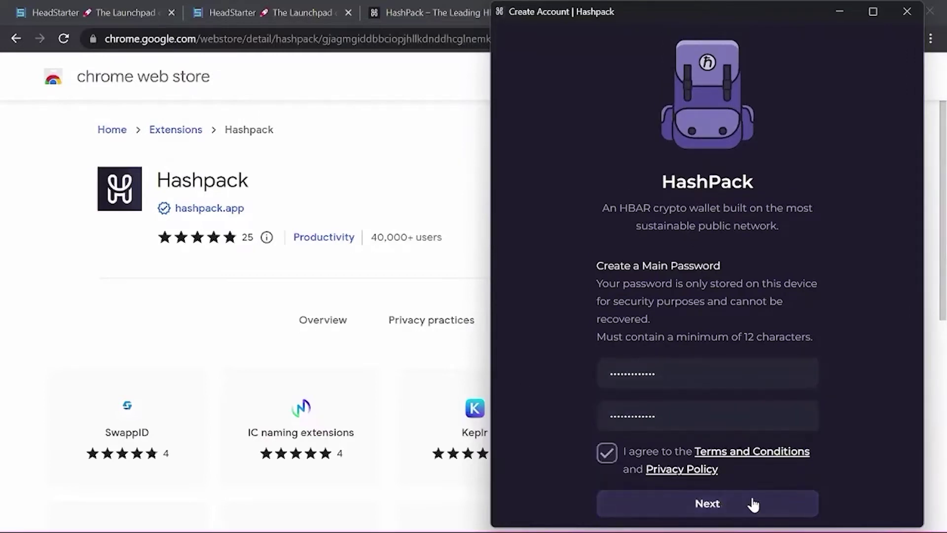
click(750, 503)
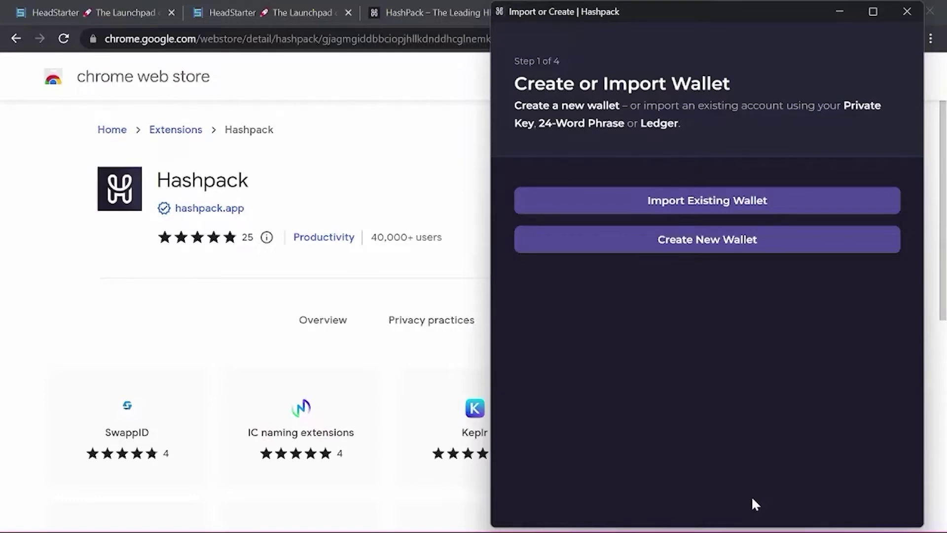
- Create a new standard (non-Ledger) wallet and continue past its 24-word seed phrase
click(806, 241)
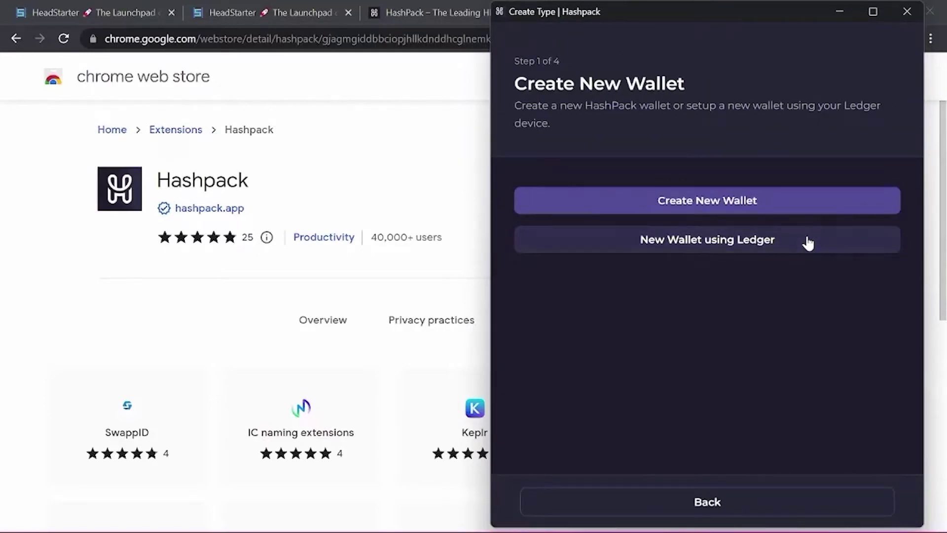
click(805, 202)
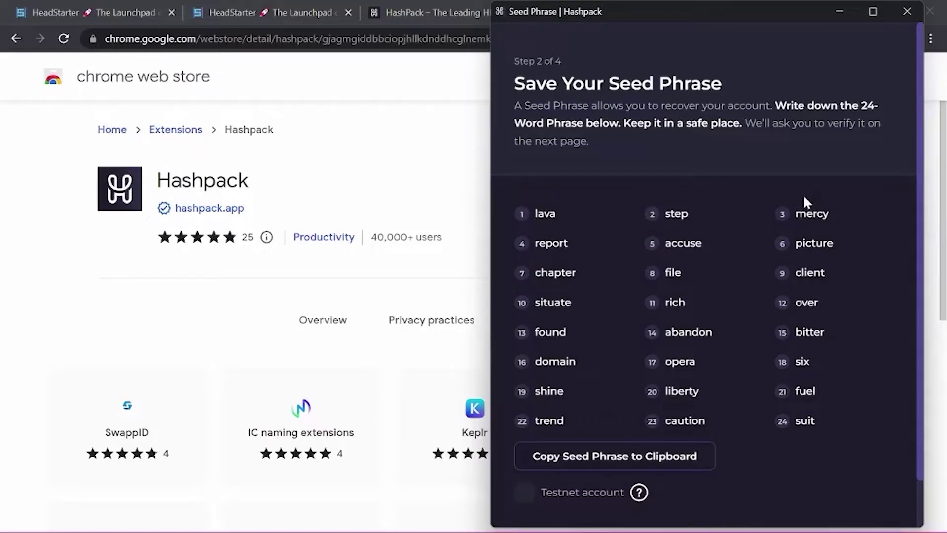
scroll(803, 195, down, 2)
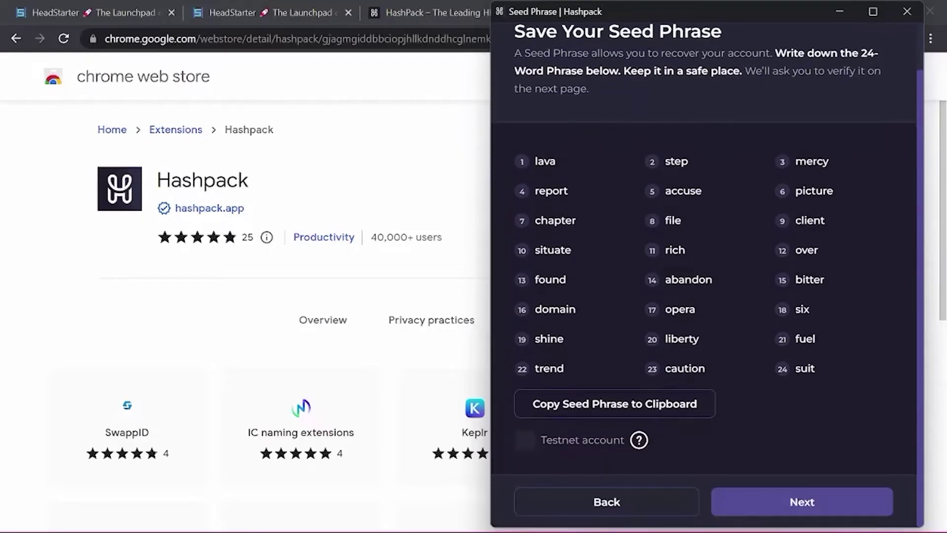
click(850, 504)
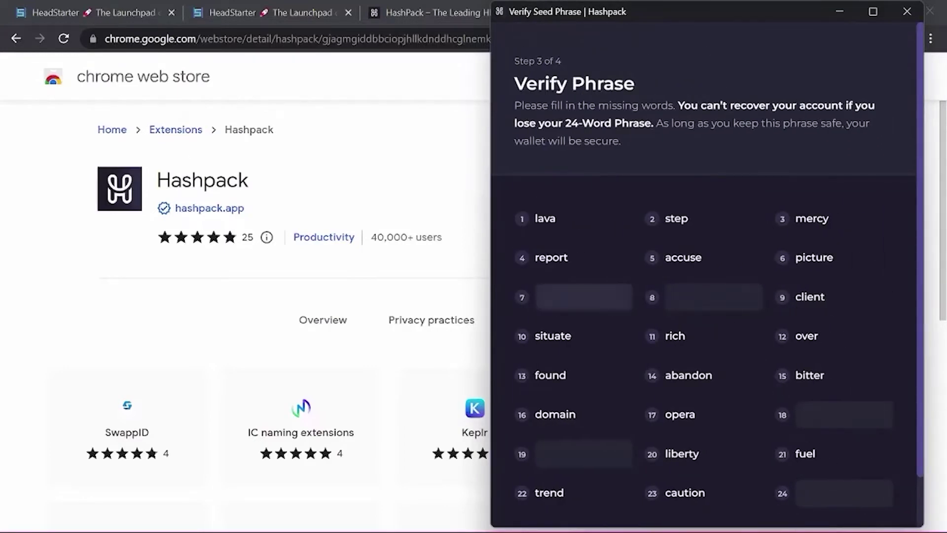
key(Tab)
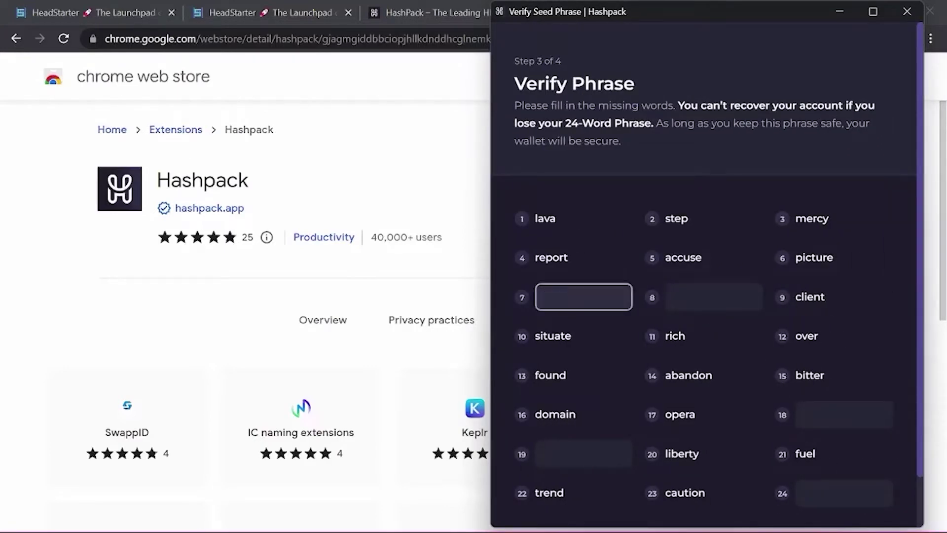
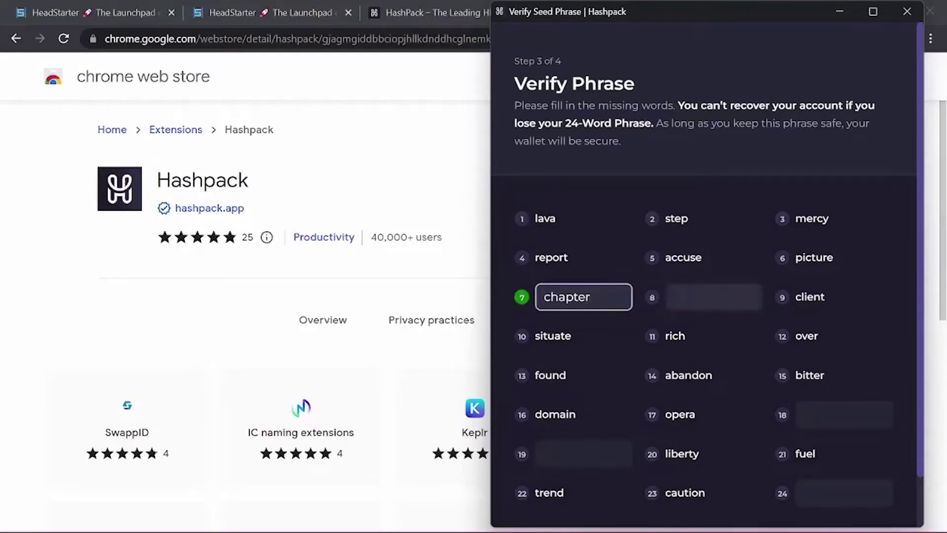
key(Tab)
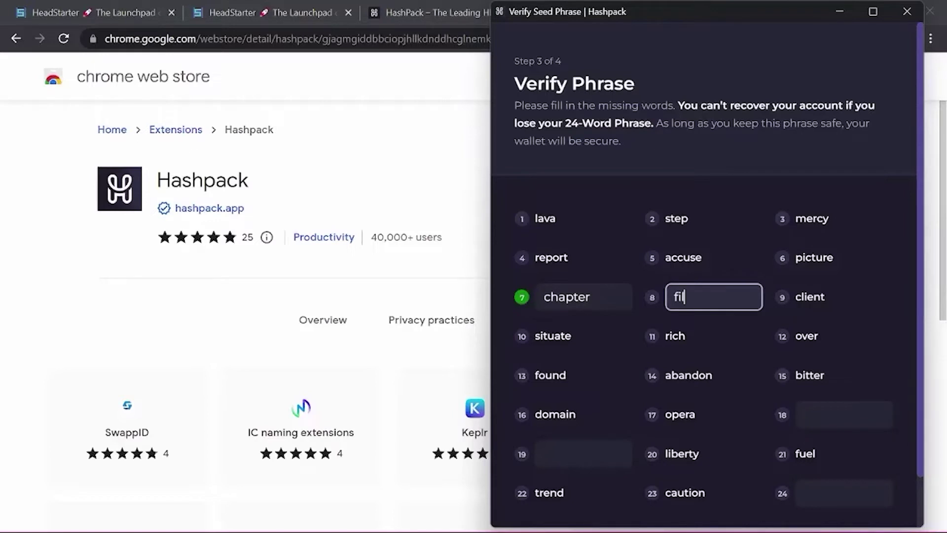
key(Tab)
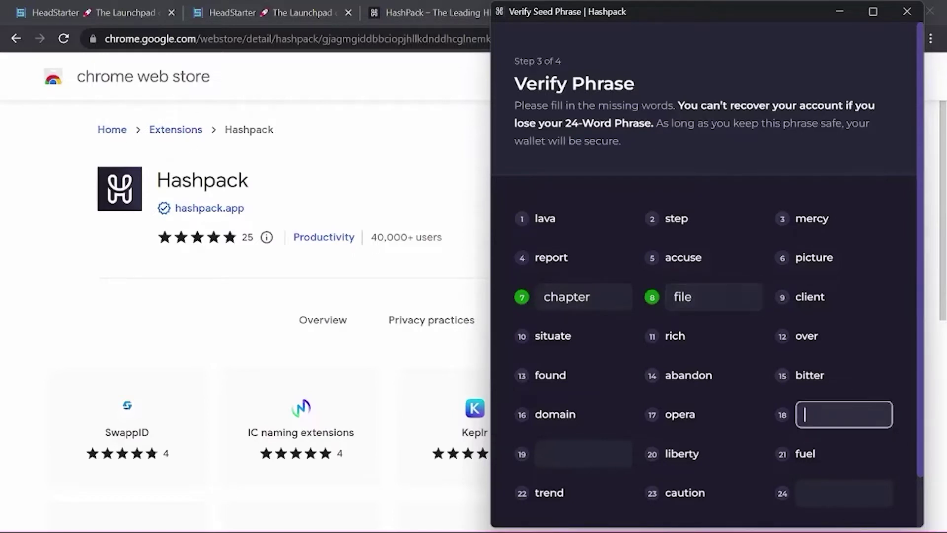
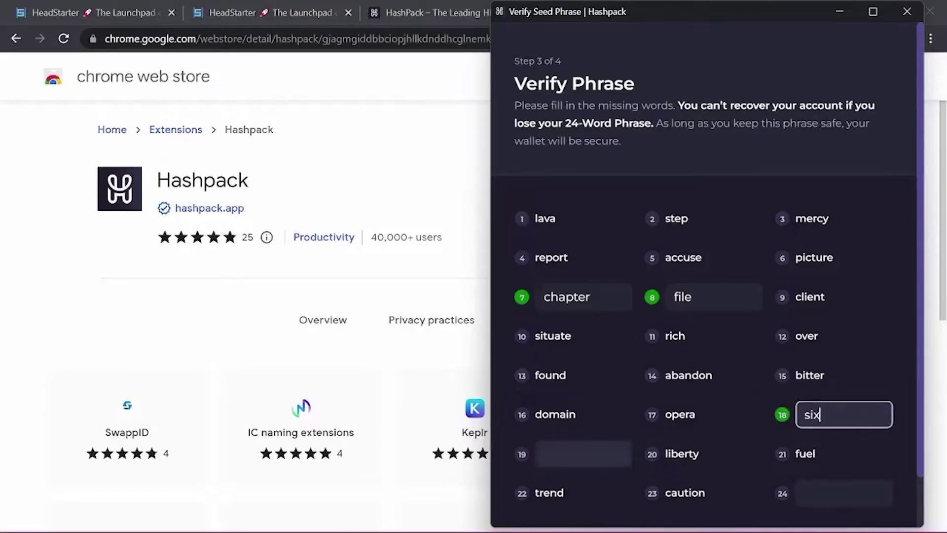
key(Tab)
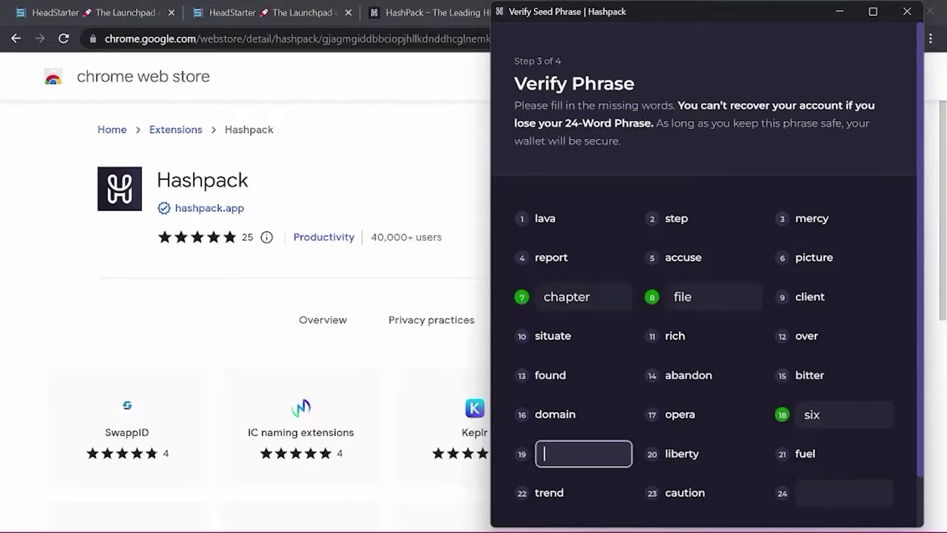
key(Tab)
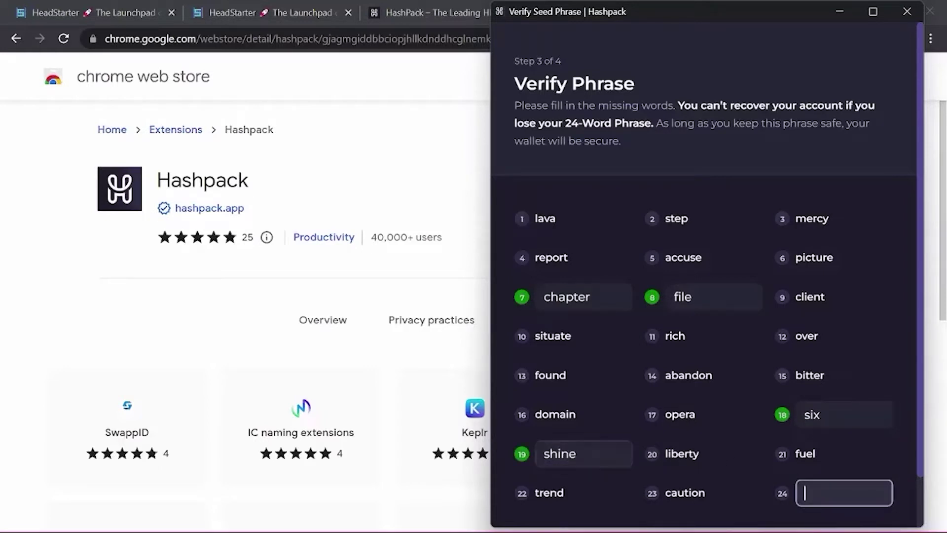
scroll(815, 482, down, 2)
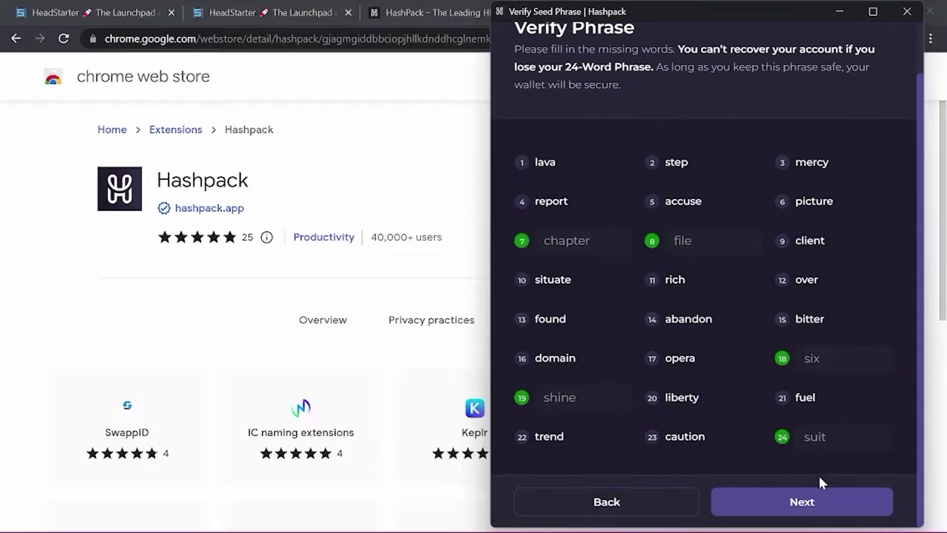
- Submit the verified phrase, then create the wallet with nickname 'HeadStarter'
click(863, 501)
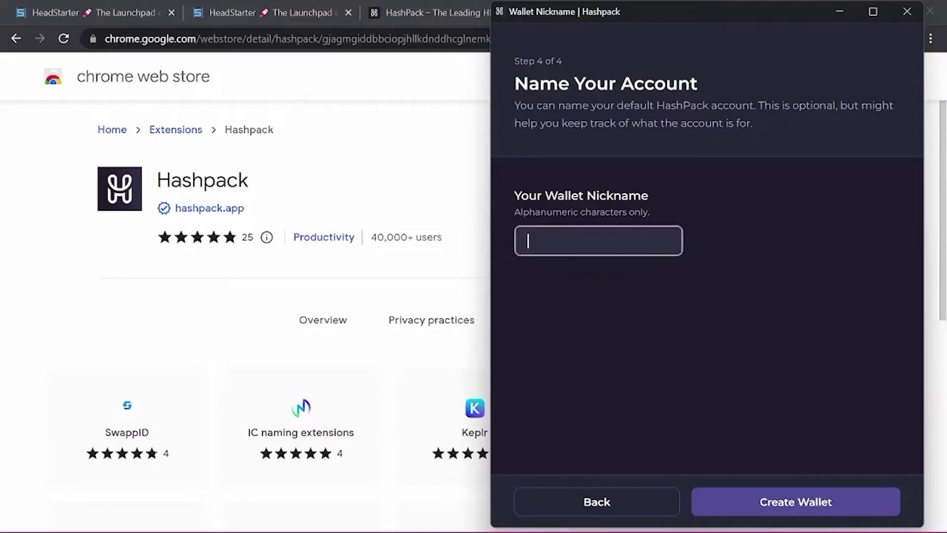
text(Head)
text(Starter)
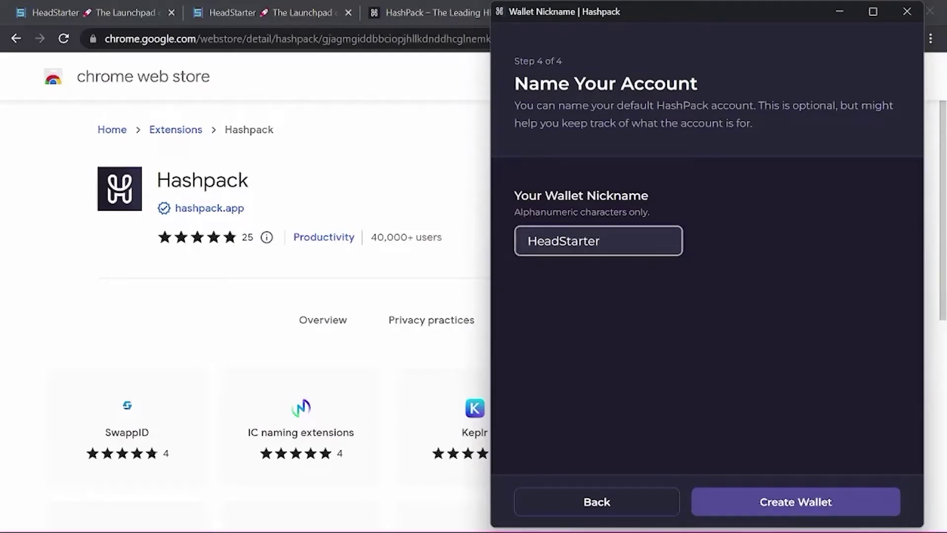
click(858, 497)
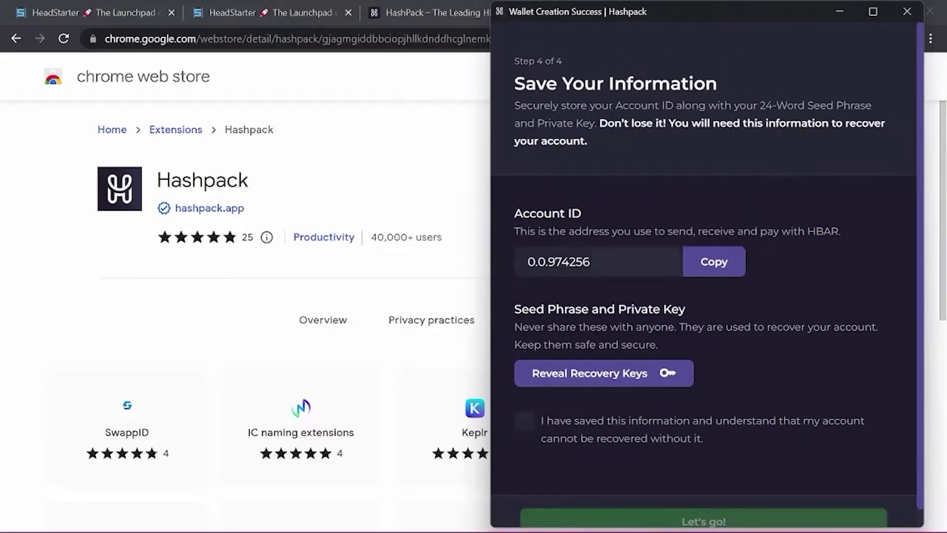
- Copy the new account ID, confirm recovery info is saved, and finish setup
click(715, 264)
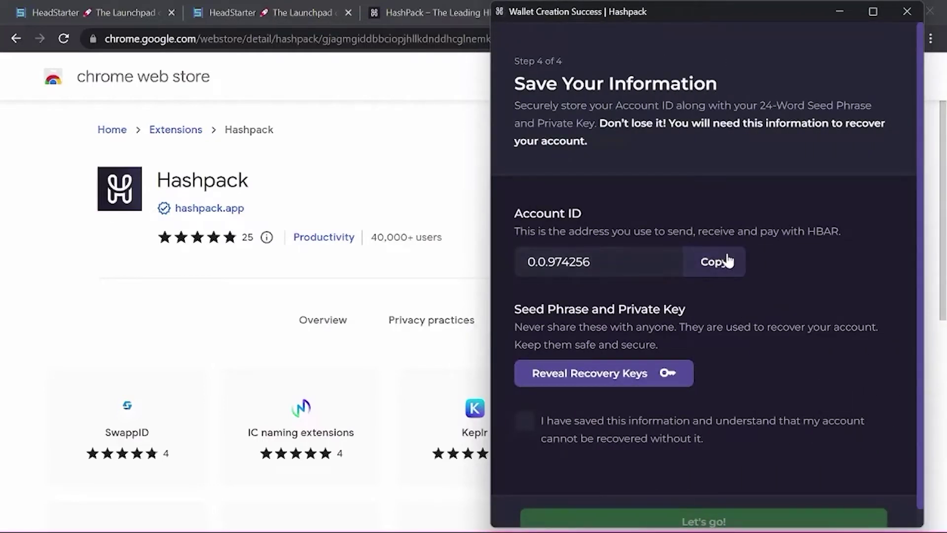
click(727, 260)
scroll(768, 337, down, 1)
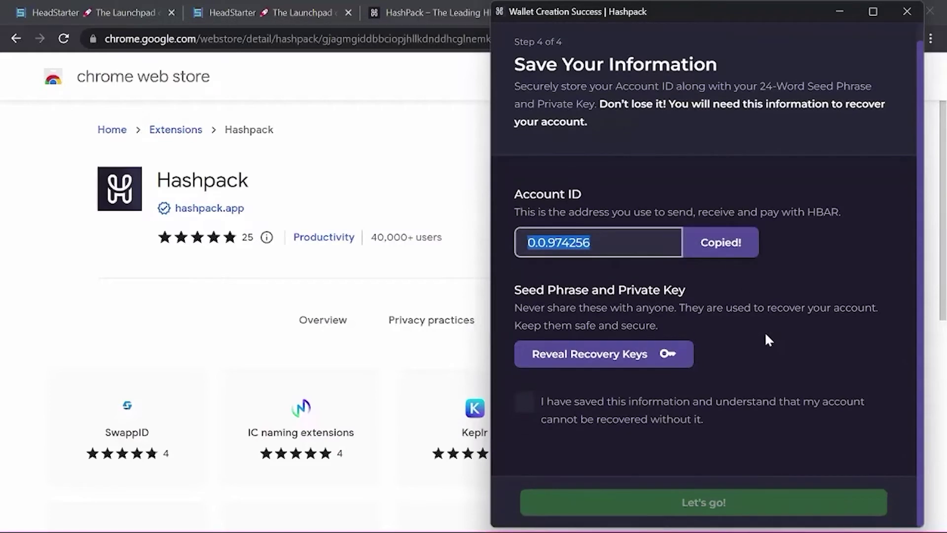
click(530, 402)
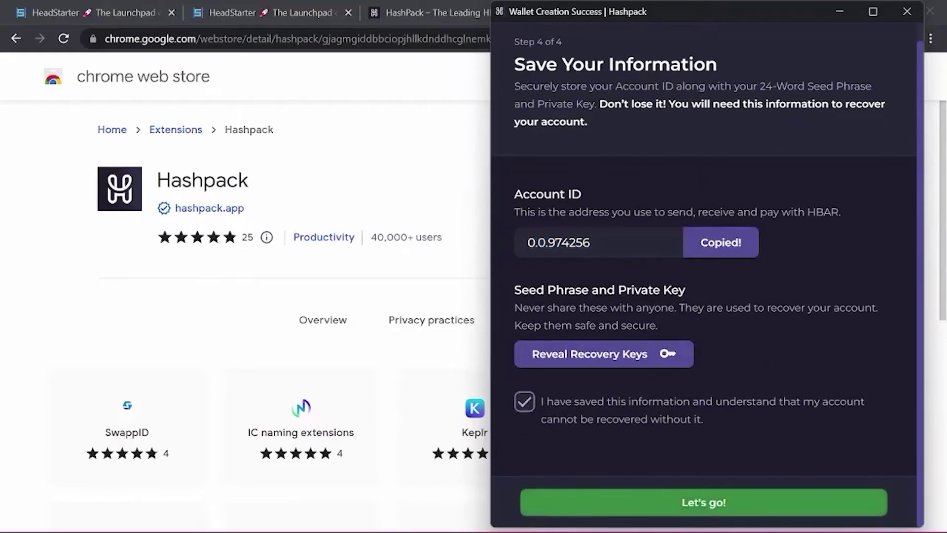
click(815, 504)
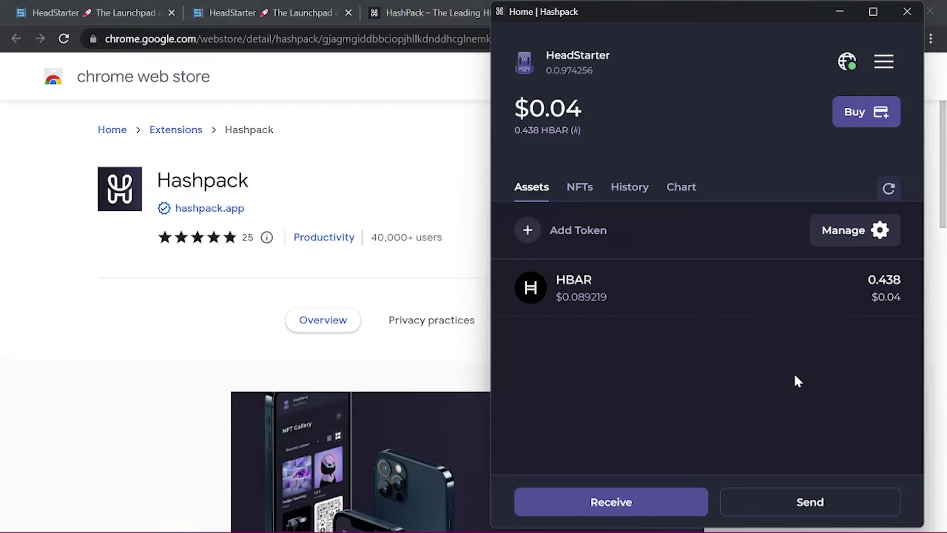
click(849, 120)
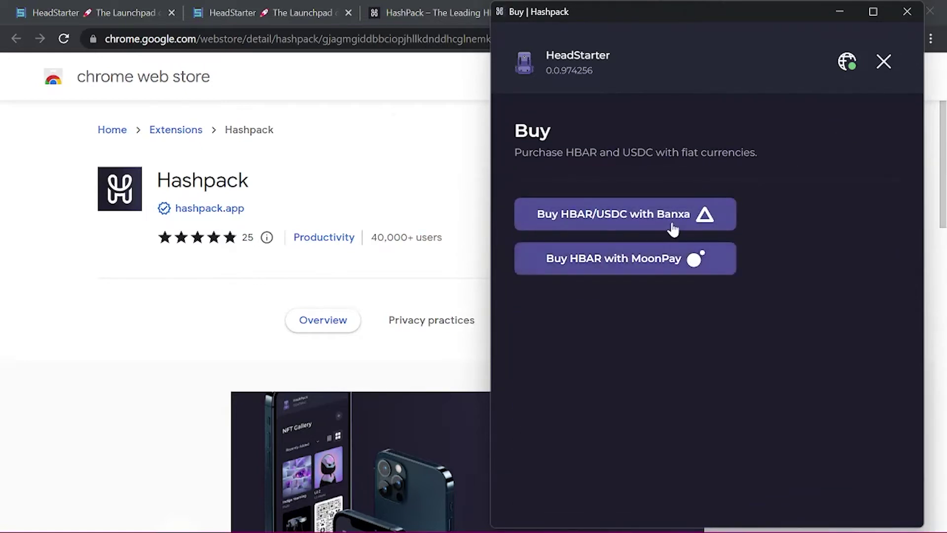
click(669, 257)
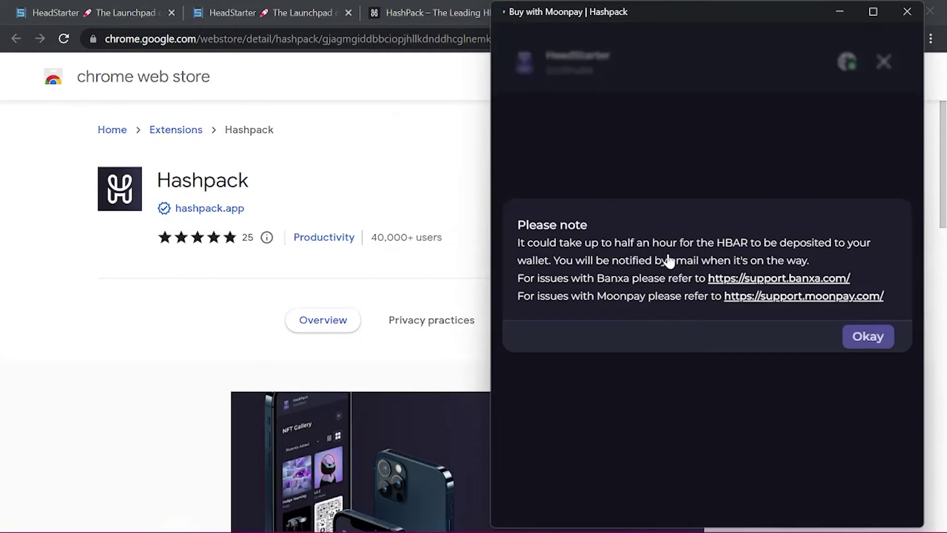
click(857, 335)
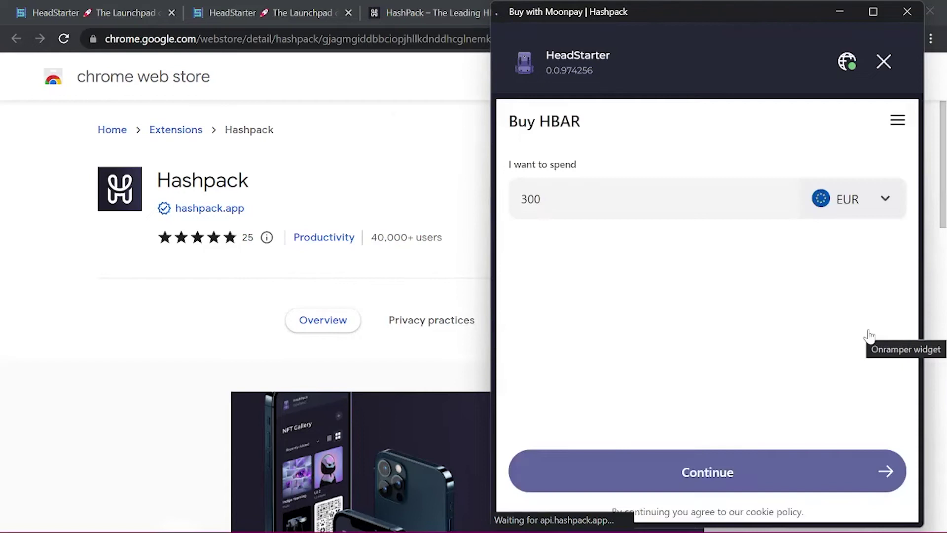
click(812, 467)
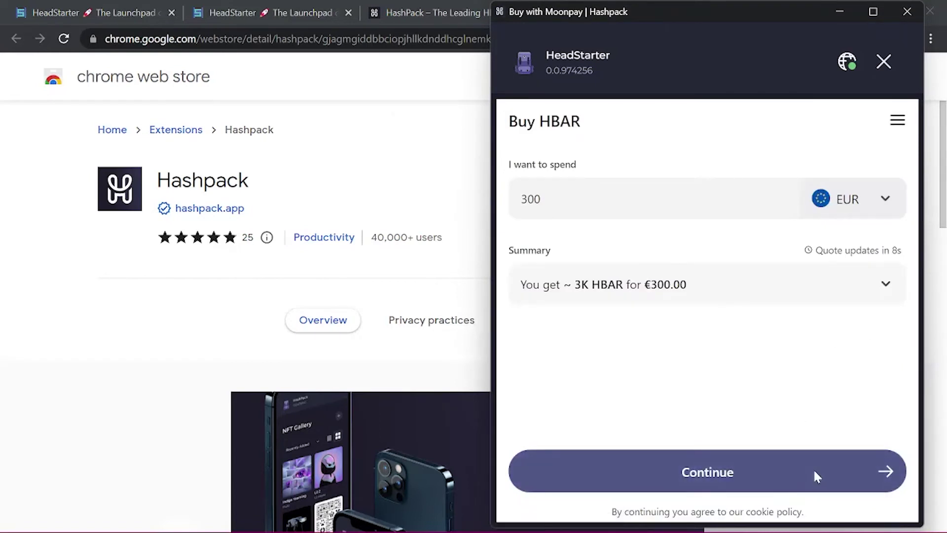
scroll(812, 460, down, 1)
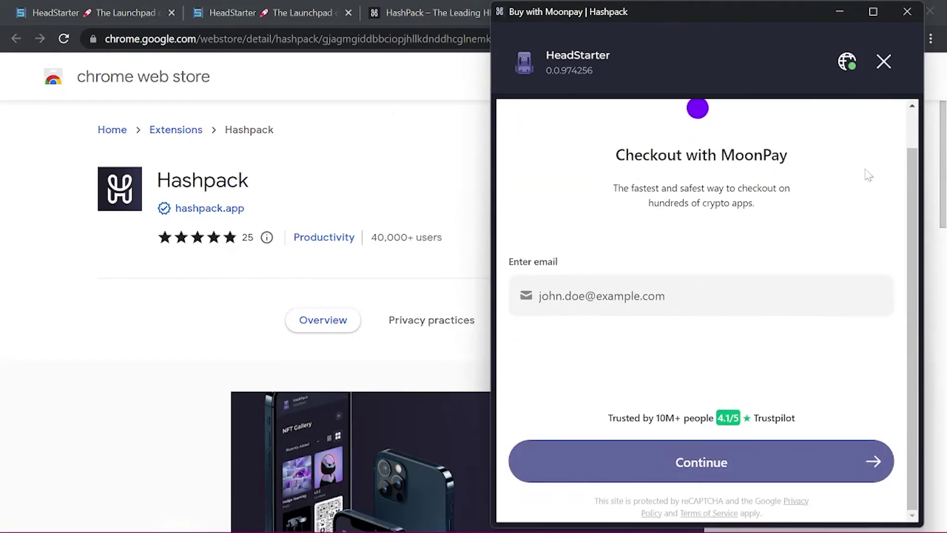
click(882, 63)
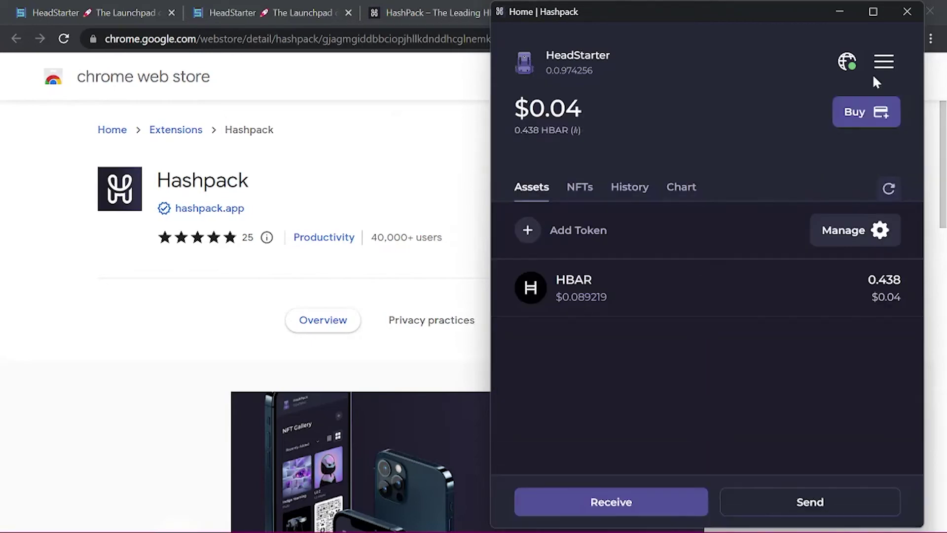
click(856, 112)
click(711, 212)
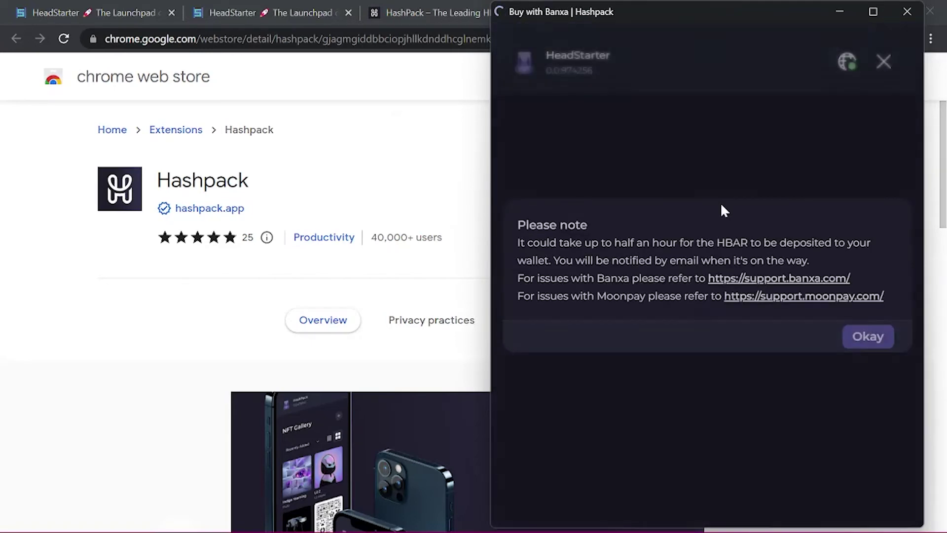
click(869, 341)
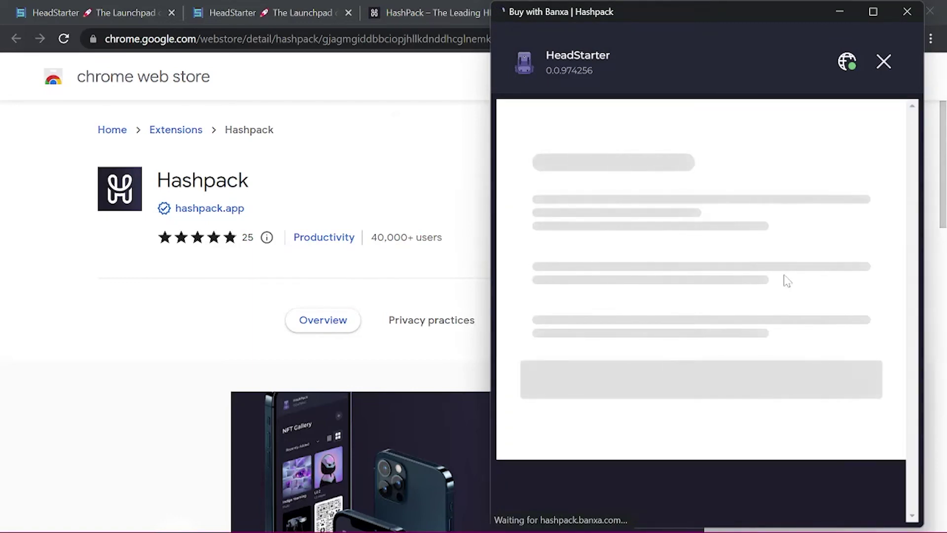
scroll(787, 280, down, 3)
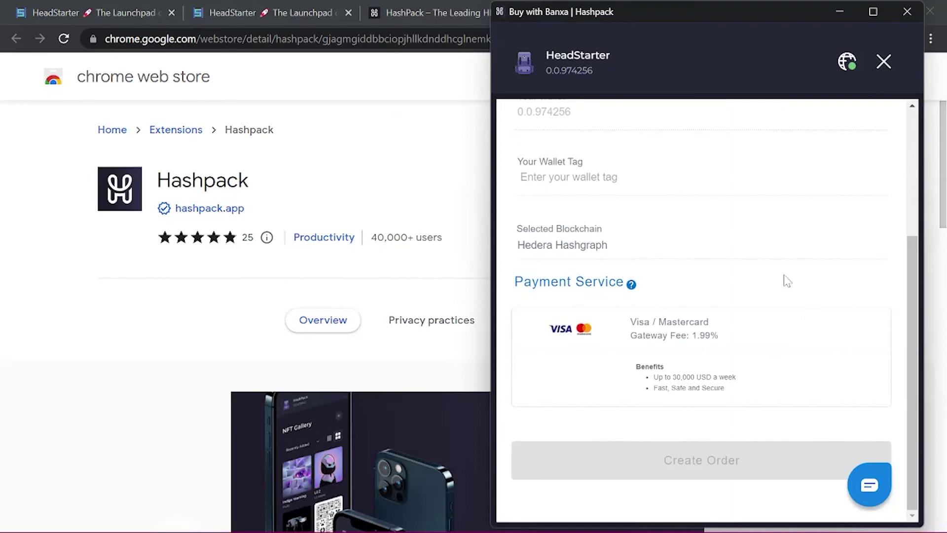
scroll(787, 280, up, 3)
click(883, 61)
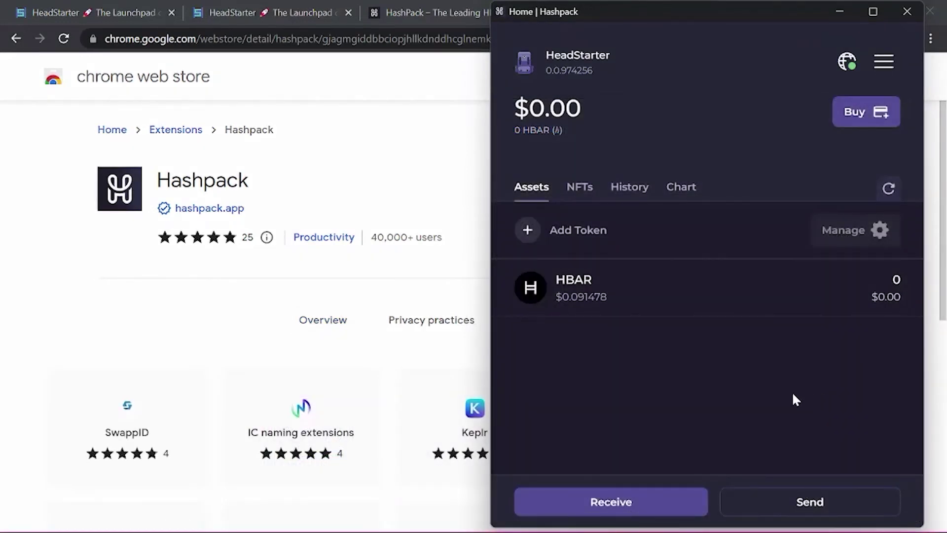
- Open HeadStarter's wallet selection, close it, and reload the projects page
click(444, 176)
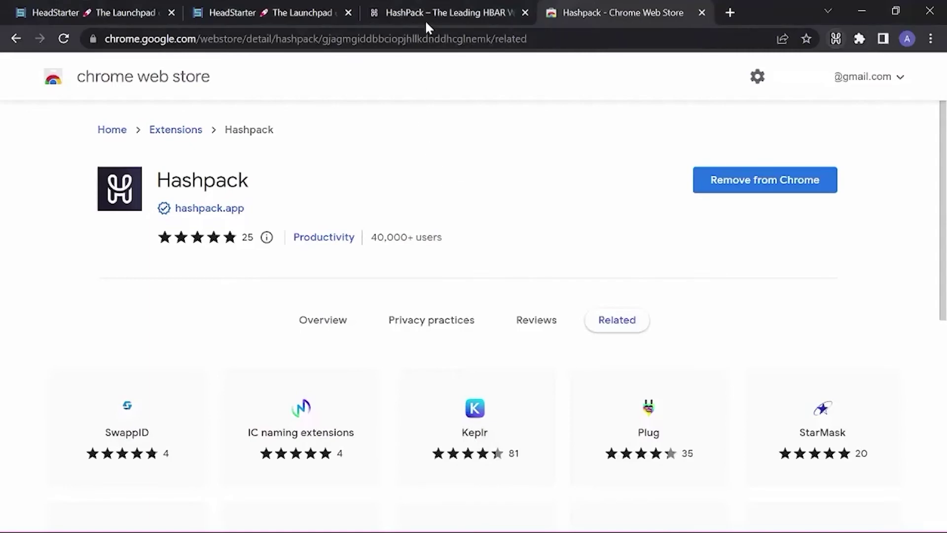
click(301, 5)
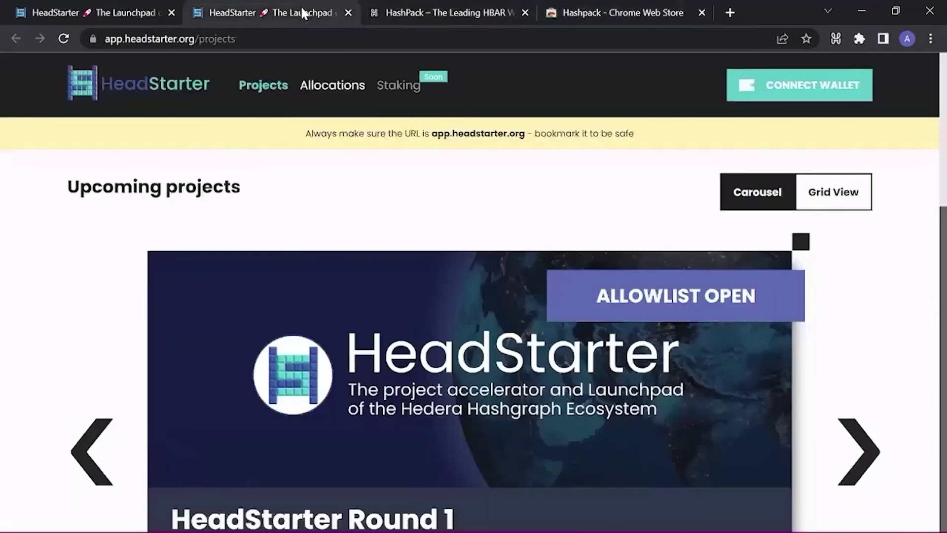
click(828, 80)
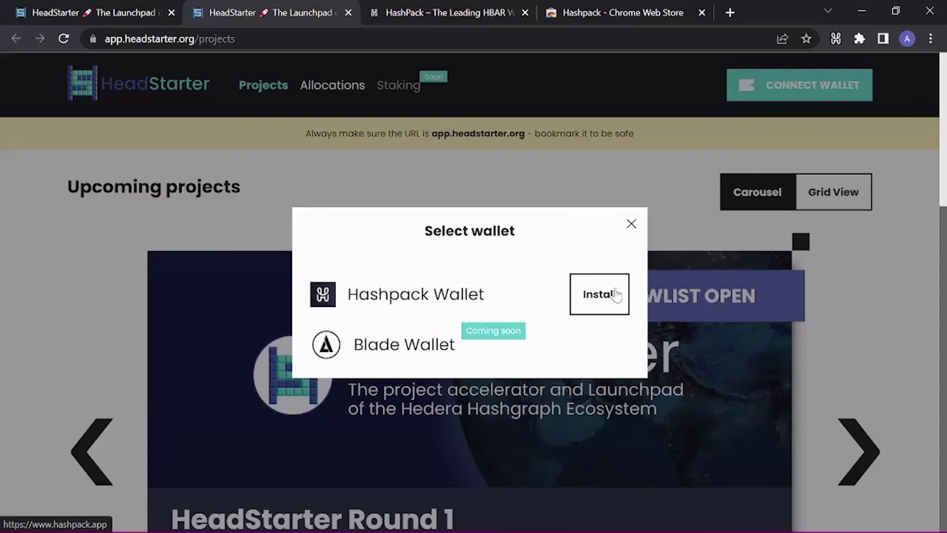
click(631, 223)
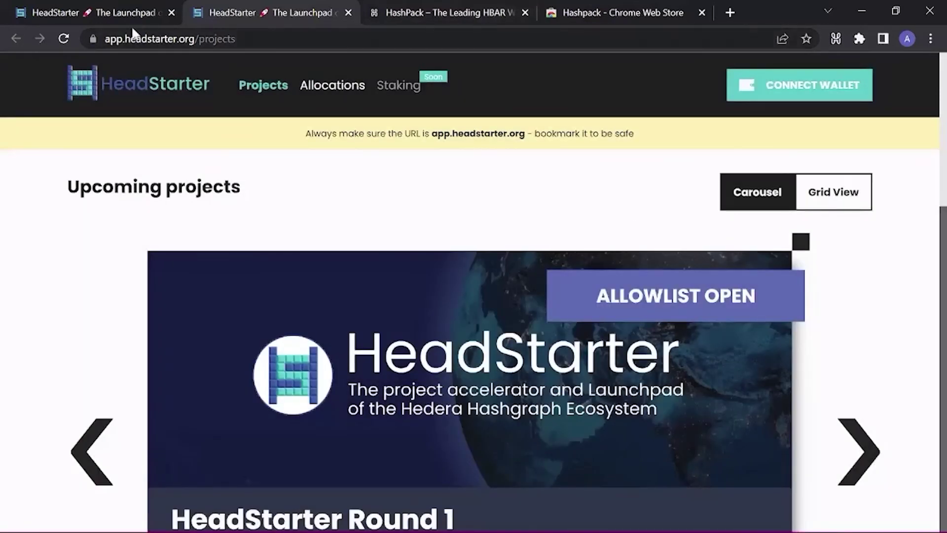
click(64, 37)
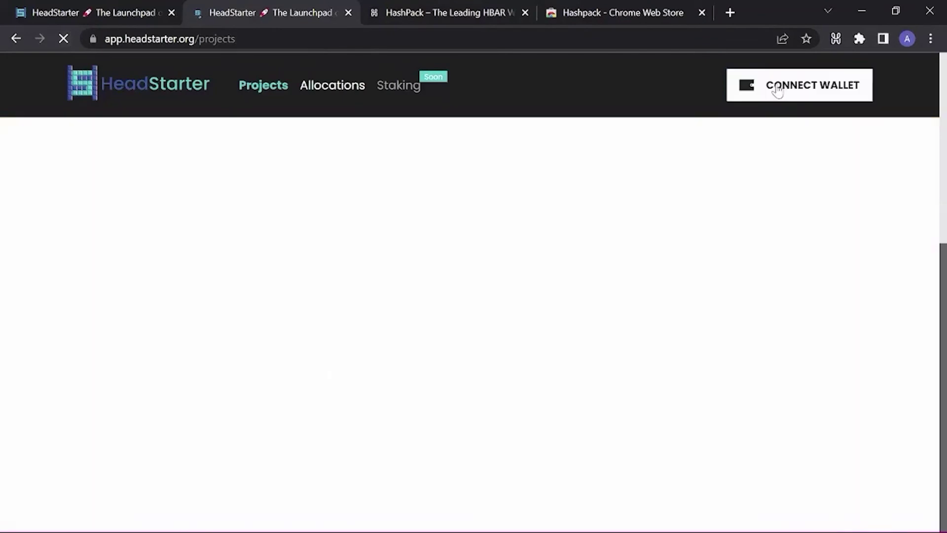
click(808, 88)
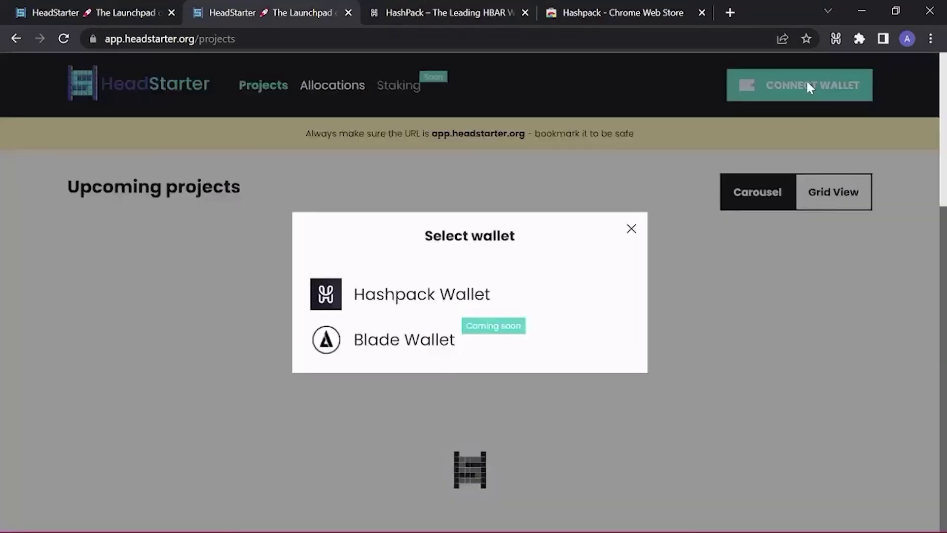
click(443, 298)
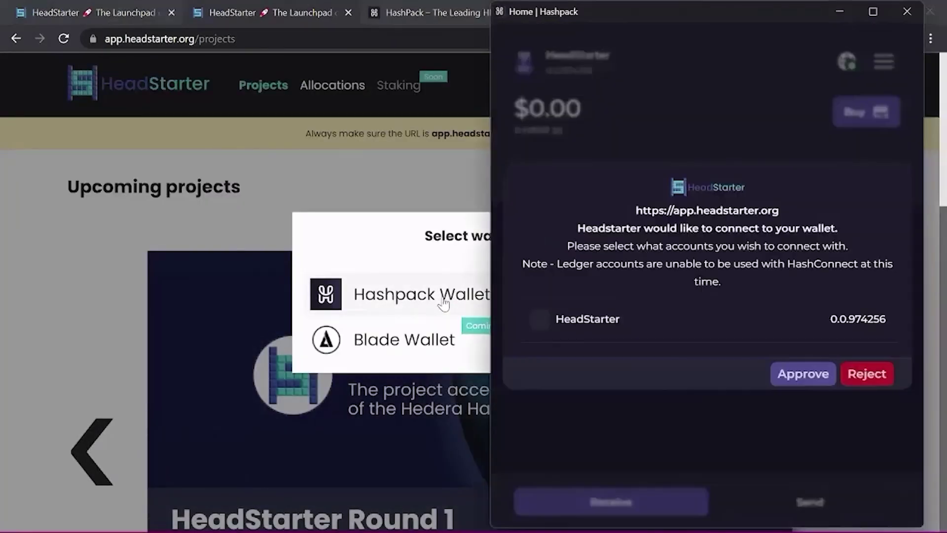
click(540, 319)
click(803, 374)
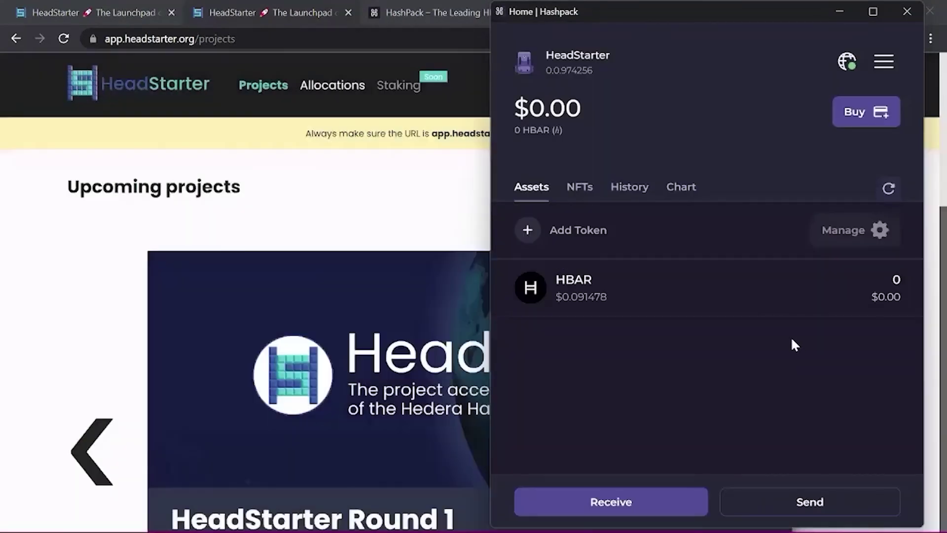
click(455, 217)
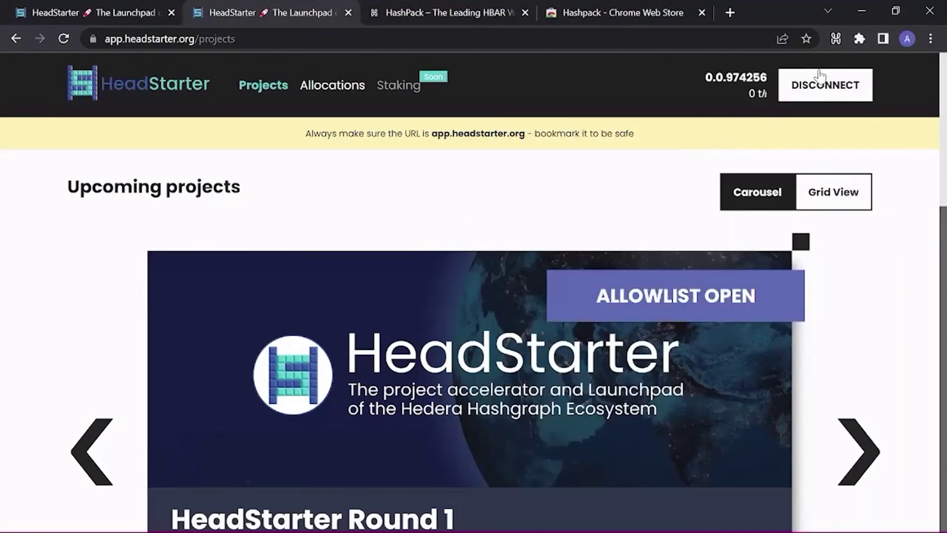